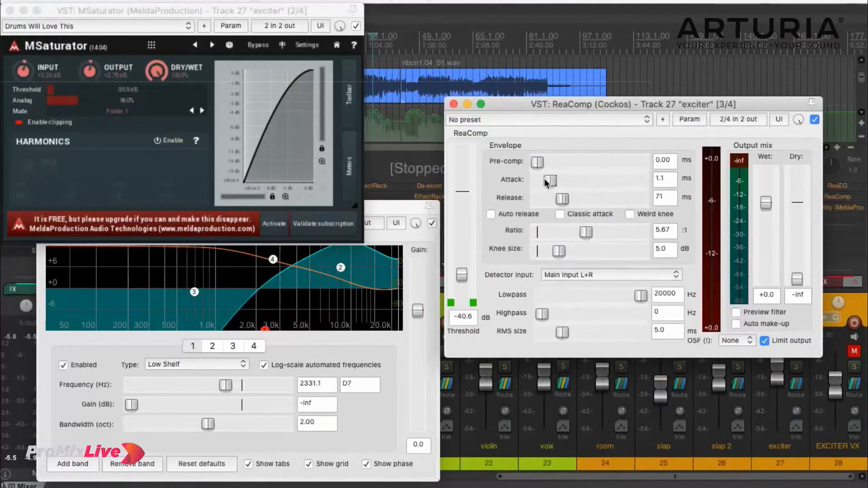
Move the ReaComp, ReaEQ and MSaturator windows away from the mixer channels while auditioning the drums, and stop playback.
{"action": "left_click_drag", "start_coordinate": [583, 107], "coordinate": [576, 279]}
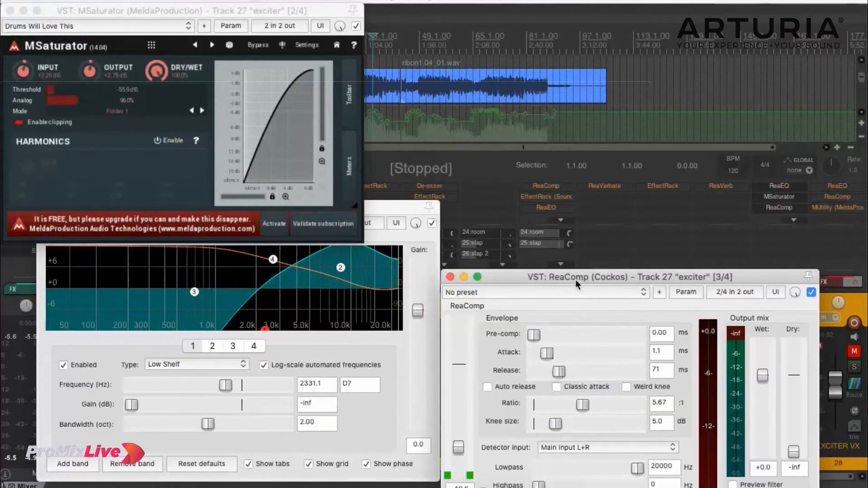
{"action": "key", "text": "space"}
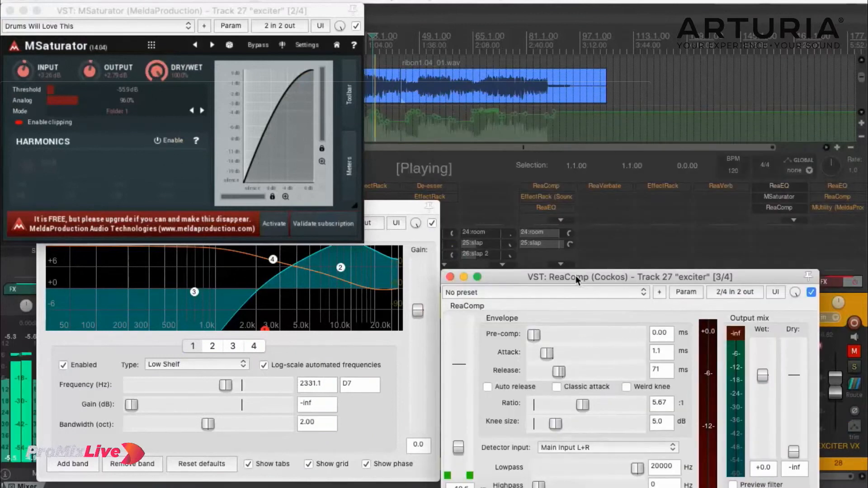
{"action": "left_click_drag", "start_coordinate": [575, 275], "coordinate": [566, 424]}
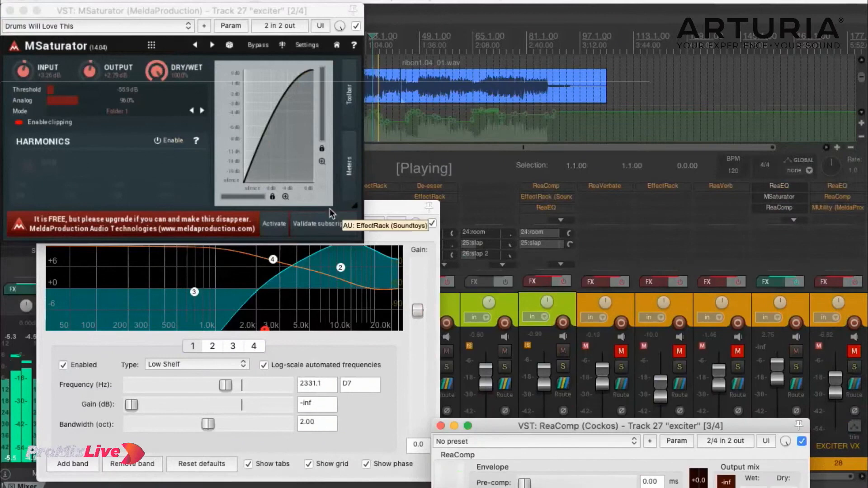
{"action": "left_click_drag", "start_coordinate": [395, 202], "coordinate": [352, 345]}
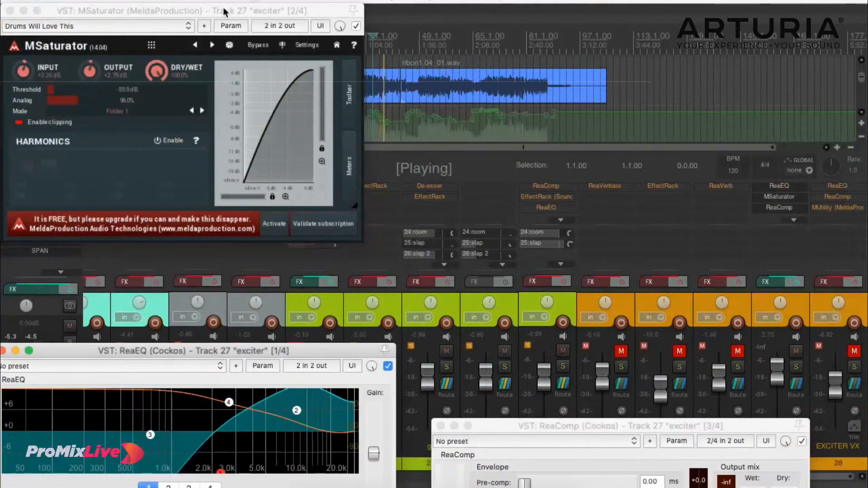
{"action": "left_click_drag", "start_coordinate": [224, 11], "coordinate": [850, 66]}
{"action": "key", "text": "space"}
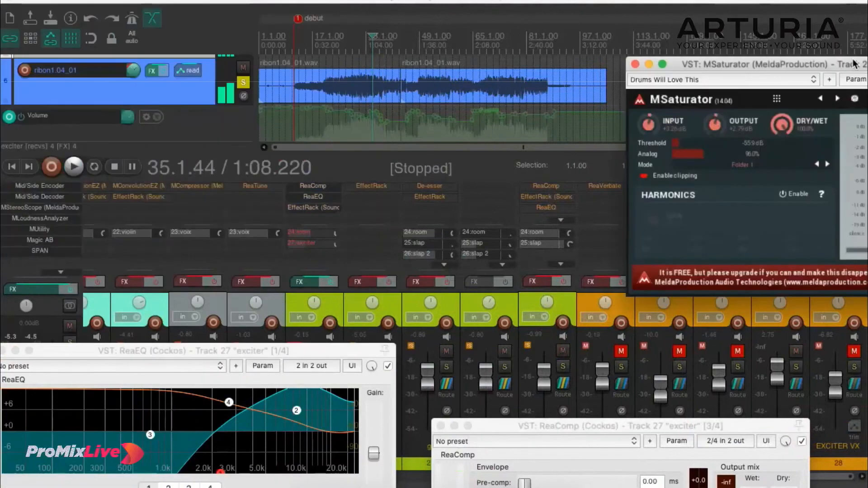
Show the parameters of the drums track's send to the exciter, unmute that send and start playback.
{"action": "right_click", "coordinate": [302, 244]}
{"action": "left_click", "coordinate": [311, 258]}
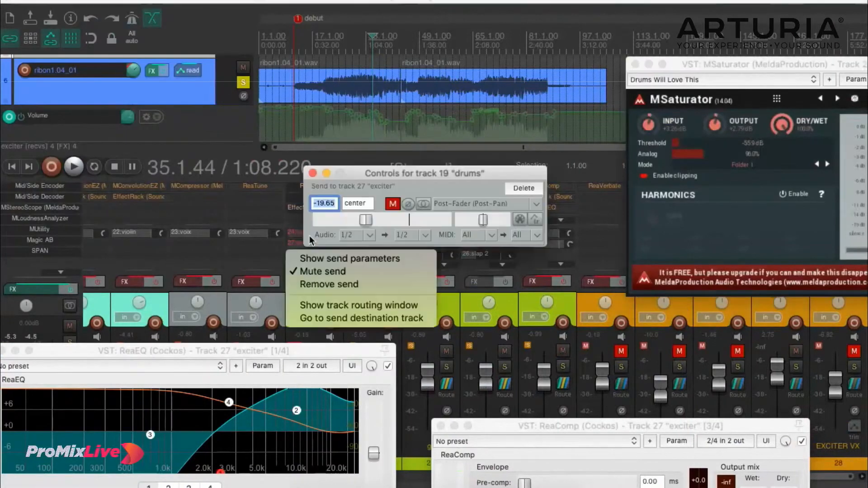
{"action": "left_click", "coordinate": [392, 204]}
{"action": "key", "text": "space"}
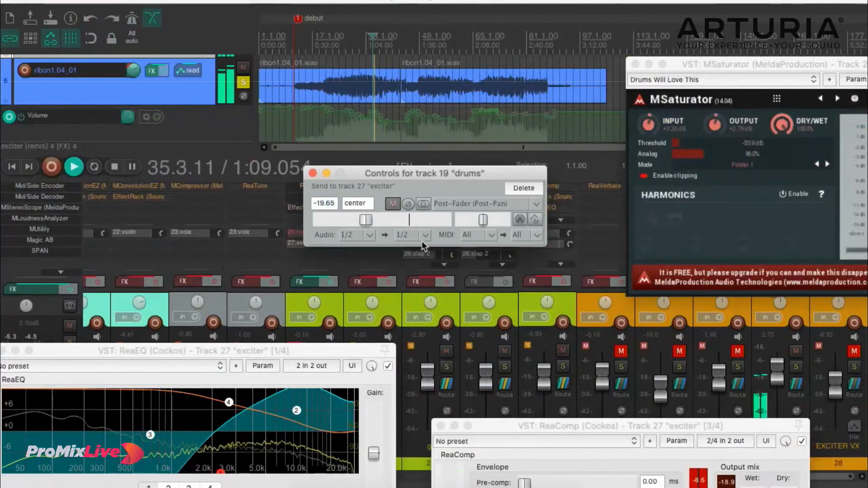
Compare the drums with and without the exciter by toggling the exciter track's mute during playback, leaving it unmuted.
{"action": "left_click", "coordinate": [795, 351]}
{"action": "left_click", "coordinate": [795, 351]}
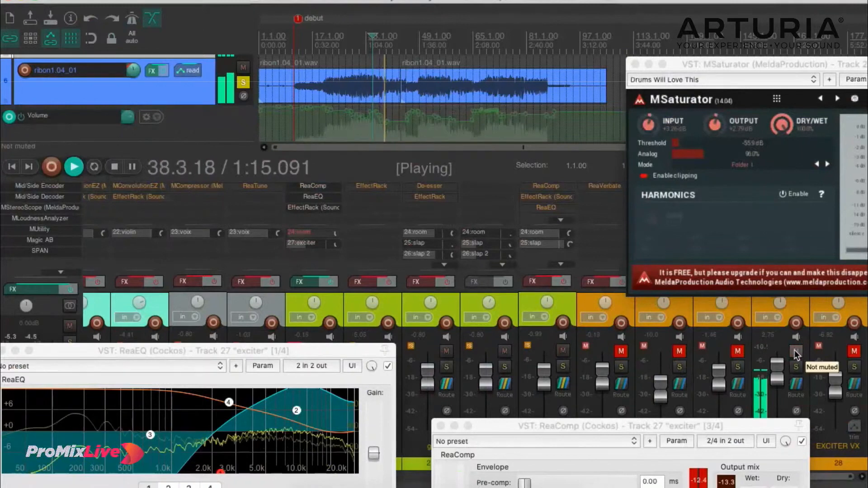
{"action": "left_click", "coordinate": [795, 352]}
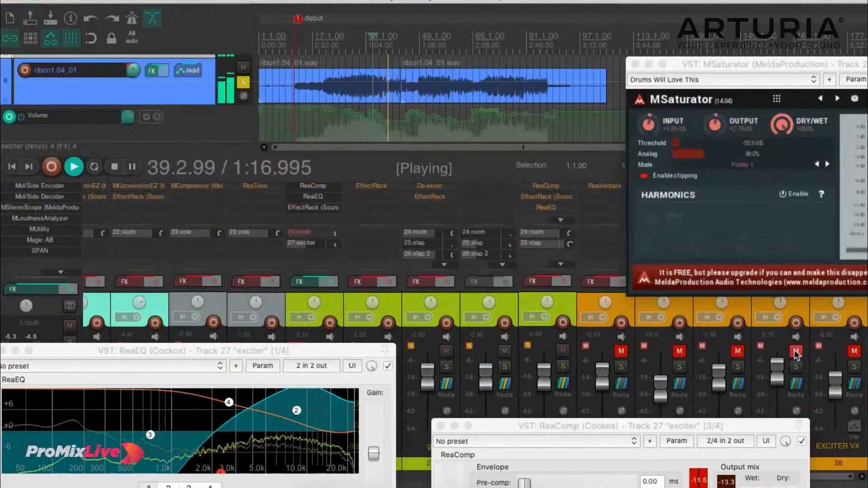
{"action": "left_click", "coordinate": [795, 352]}
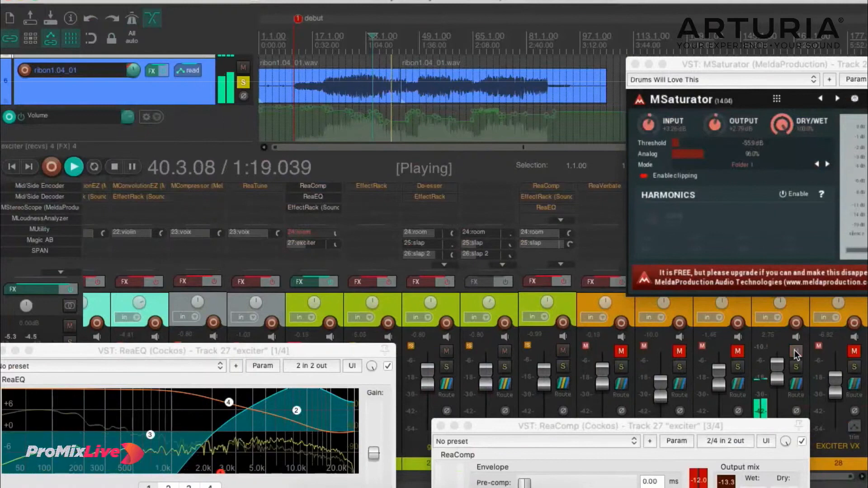
{"action": "left_click", "coordinate": [796, 351]}
{"action": "key", "text": "space"}
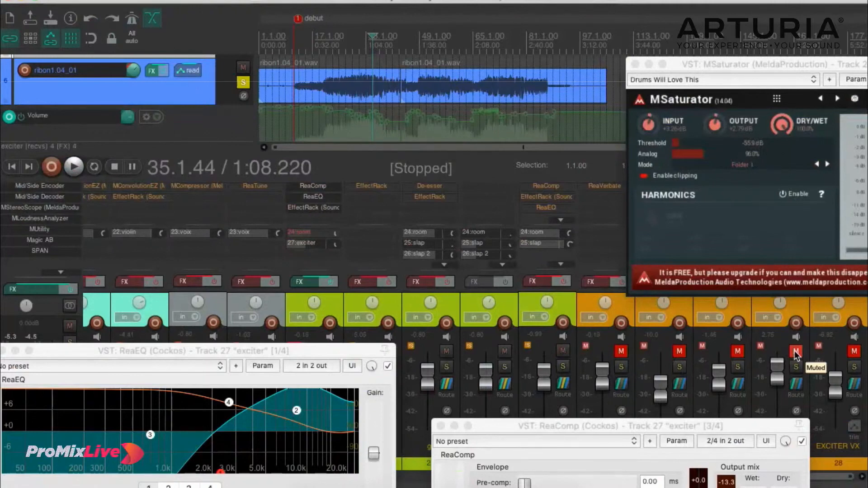
{"action": "left_click", "coordinate": [795, 353]}
{"action": "key", "text": "space"}
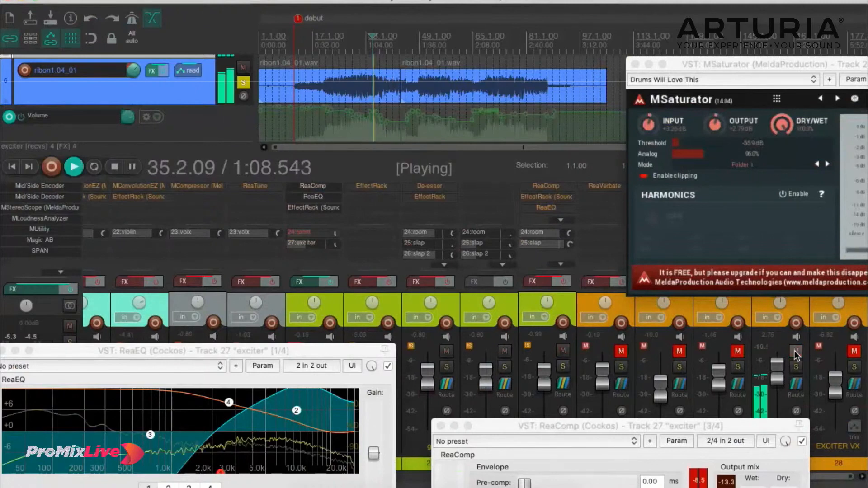
{"action": "left_click", "coordinate": [795, 351]}
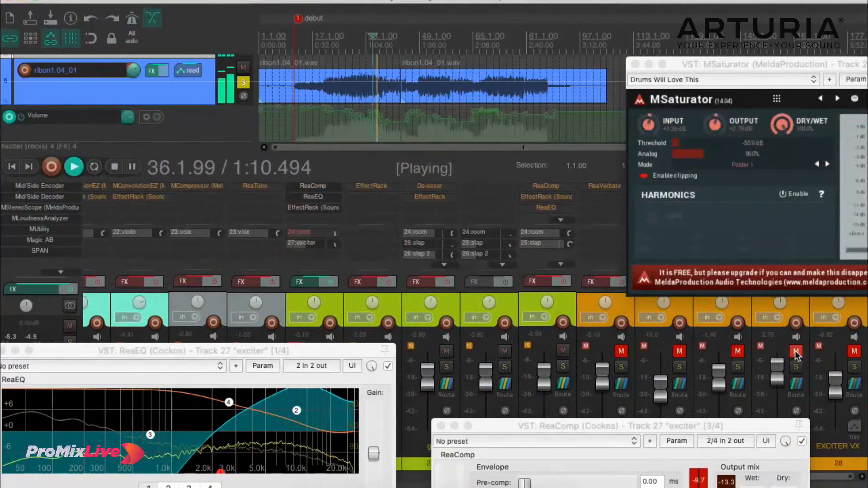
{"action": "key", "text": "space"}
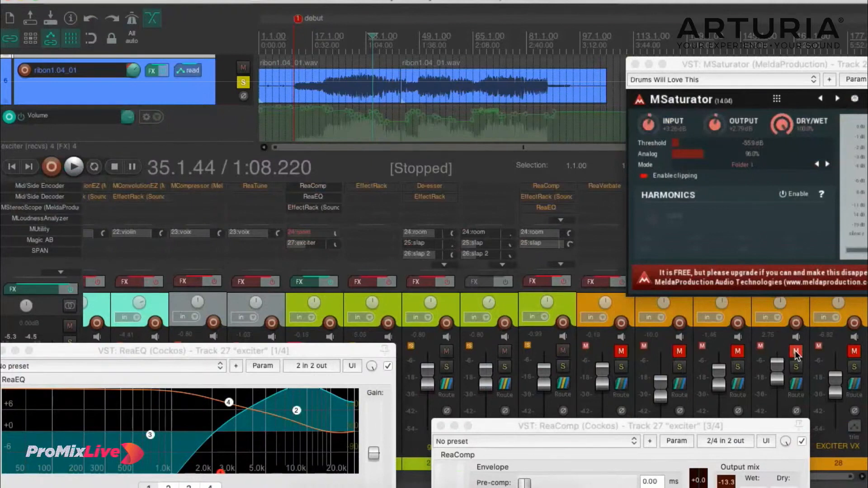
{"action": "left_click", "coordinate": [796, 352]}
Bring the exciter's ReaComp window into view and raise its release to 340 ms during playback.
{"action": "left_click_drag", "start_coordinate": [688, 421], "coordinate": [688, 145]}
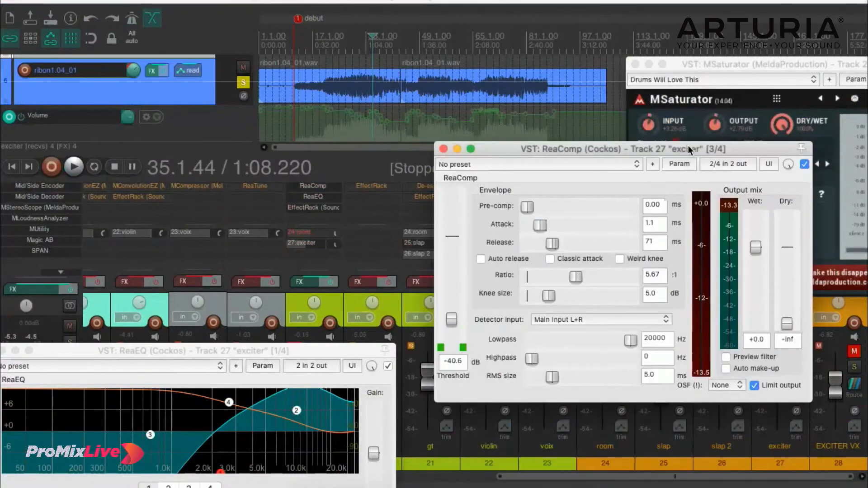
{"action": "key", "text": "space"}
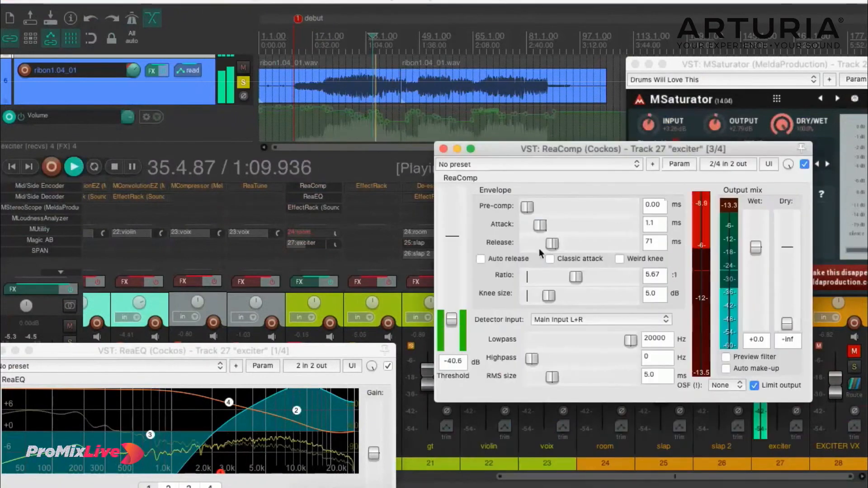
{"action": "left_click_drag", "start_coordinate": [549, 244], "coordinate": [569, 244]}
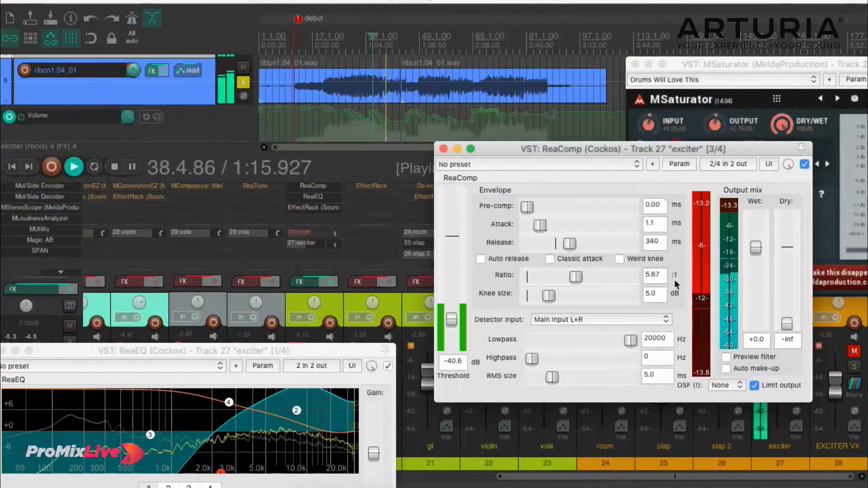
Compare the exciter with ReaComp bypassed and active, close the ReaComp window and stop playback.
{"action": "left_click", "coordinate": [803, 164]}
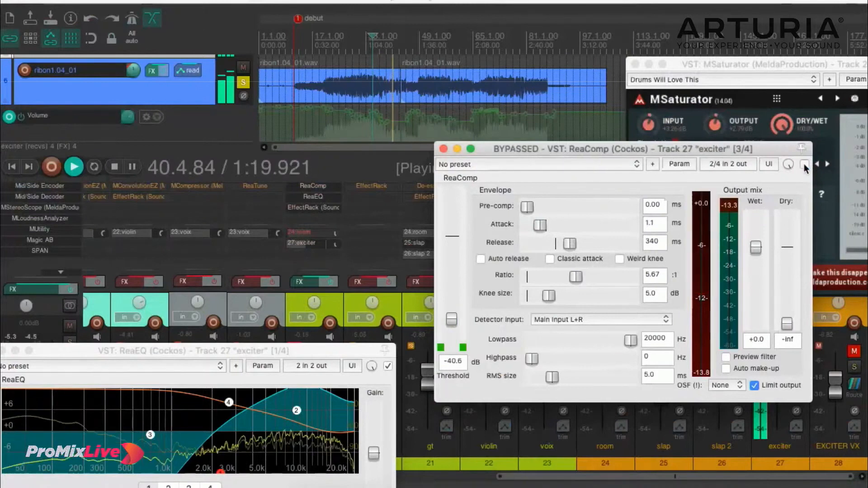
{"action": "left_click", "coordinate": [804, 164]}
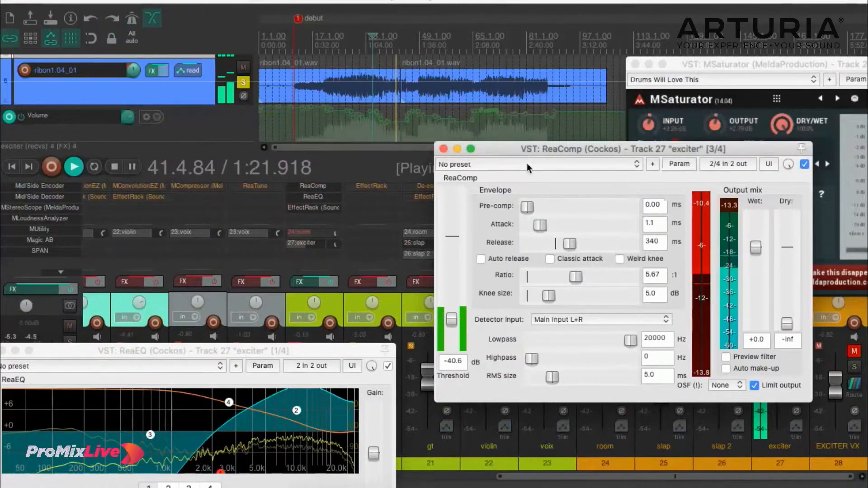
{"action": "left_click", "coordinate": [444, 151]}
{"action": "key", "text": "space"}
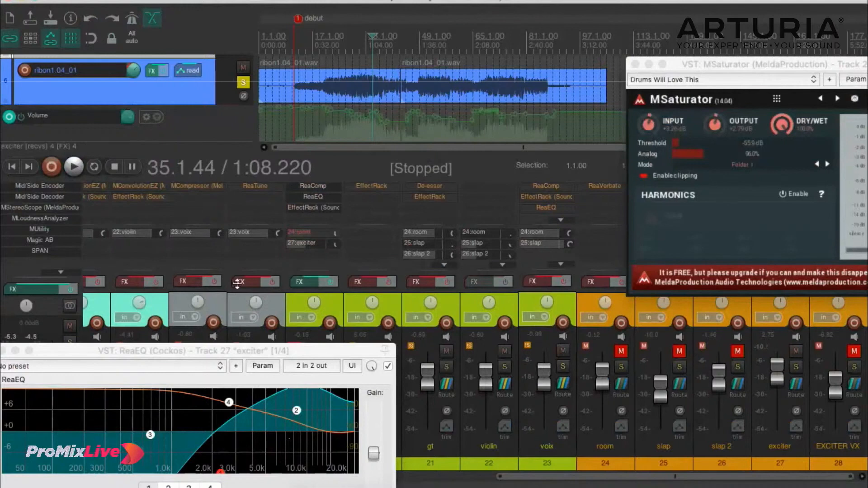
Examine the high-frequency boost at band 2 of the exciter's ReaEQ and mute the exciter track.
{"action": "left_click", "coordinate": [132, 351]}
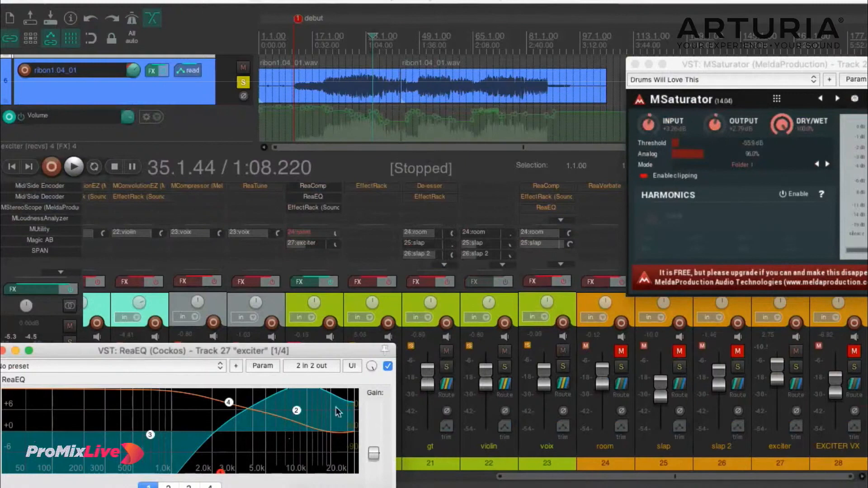
{"action": "mouse_move", "coordinate": [296, 410]}
{"action": "left_click", "coordinate": [795, 351]}
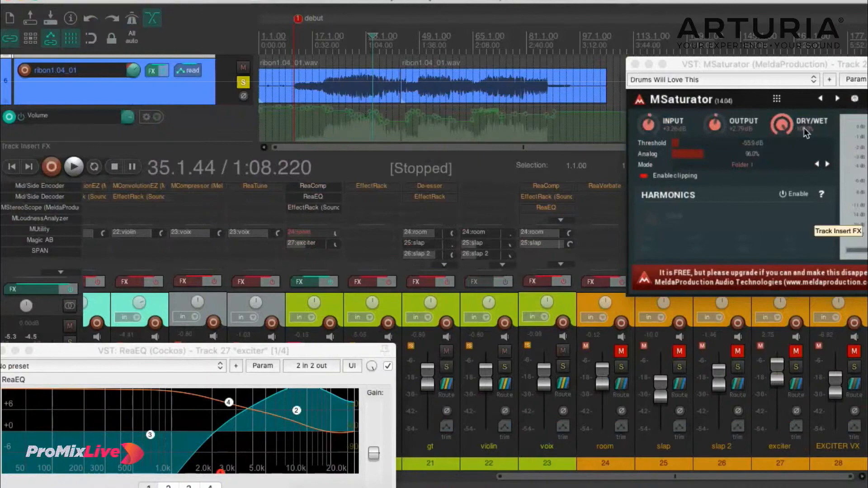
Place the exciter's MSaturator window above the mixer channels with its full settings in view, and unmute the exciter track.
{"action": "left_click_drag", "start_coordinate": [714, 68], "coordinate": [638, 264]}
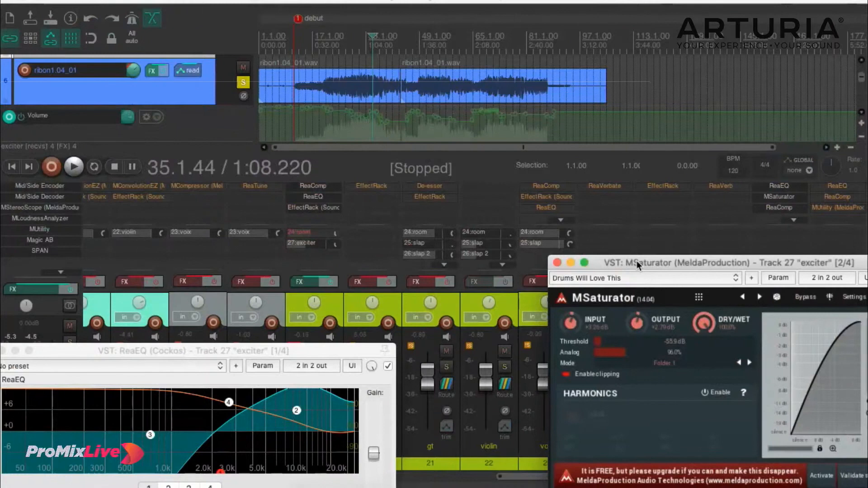
{"action": "left_click_drag", "start_coordinate": [683, 262], "coordinate": [686, 264]}
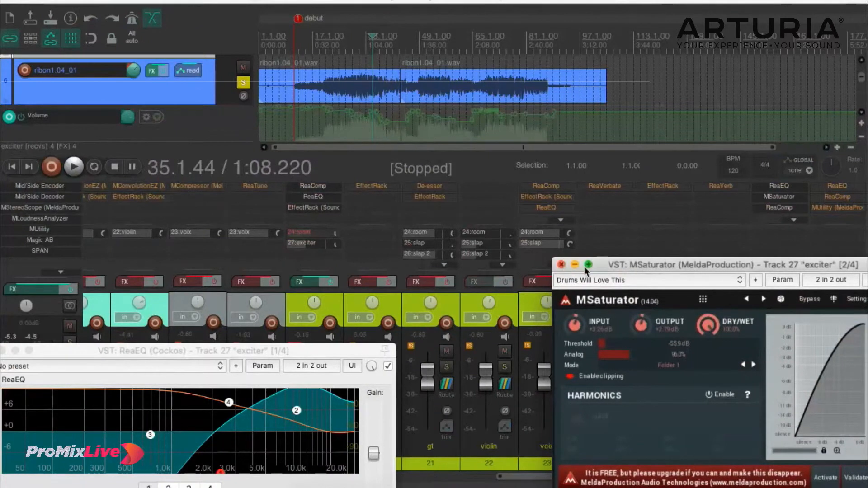
{"action": "left_click_drag", "start_coordinate": [622, 267], "coordinate": [407, 114]}
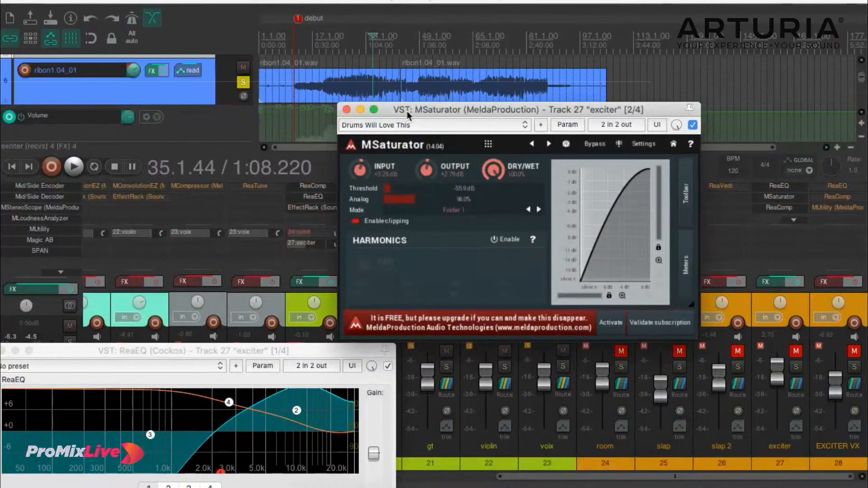
{"action": "left_click_drag", "start_coordinate": [407, 110], "coordinate": [466, 10]}
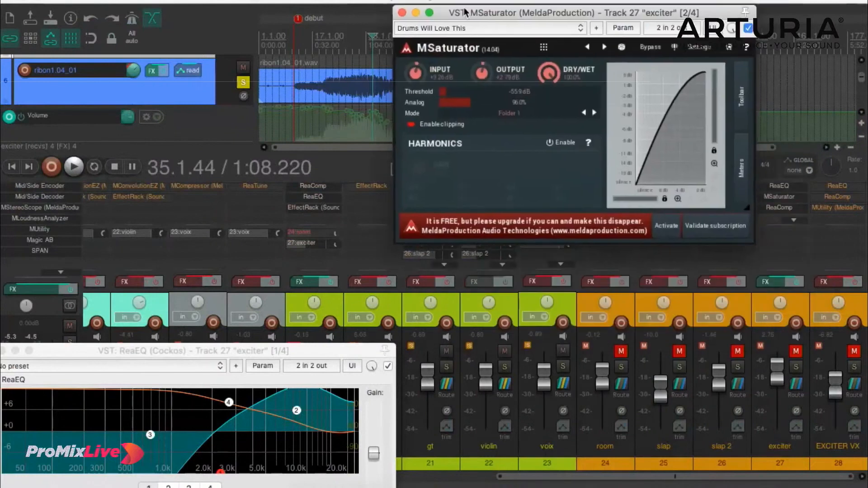
{"action": "left_click", "coordinate": [796, 351]}
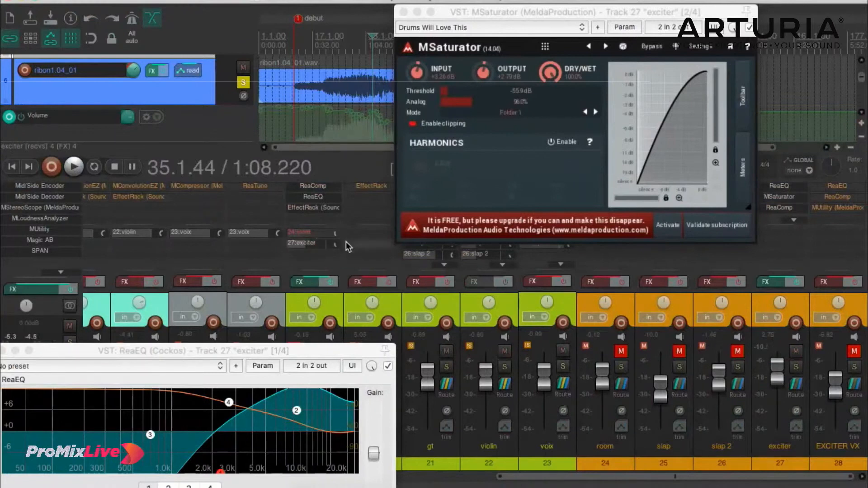
Close the exciter's ReaEQ and MSaturator windows and reset the drums track's clip indicator.
{"action": "mouse_move", "coordinate": [336, 244]}
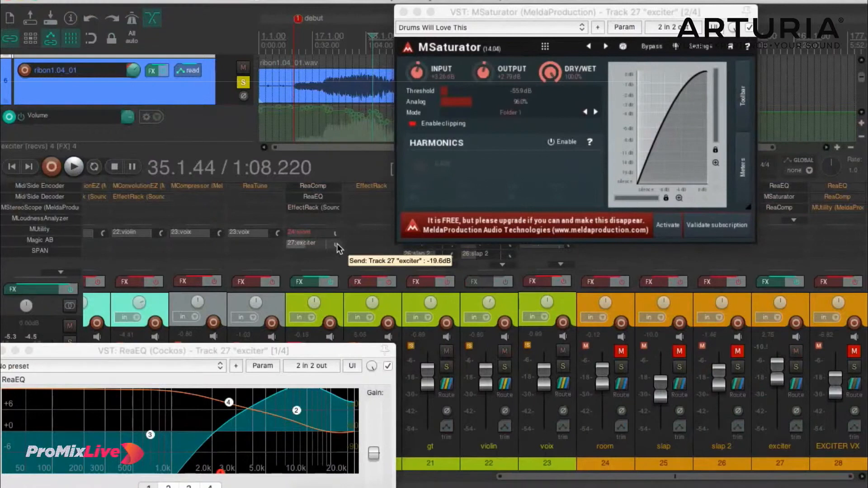
{"action": "left_click_drag", "start_coordinate": [310, 351], "coordinate": [799, 379]}
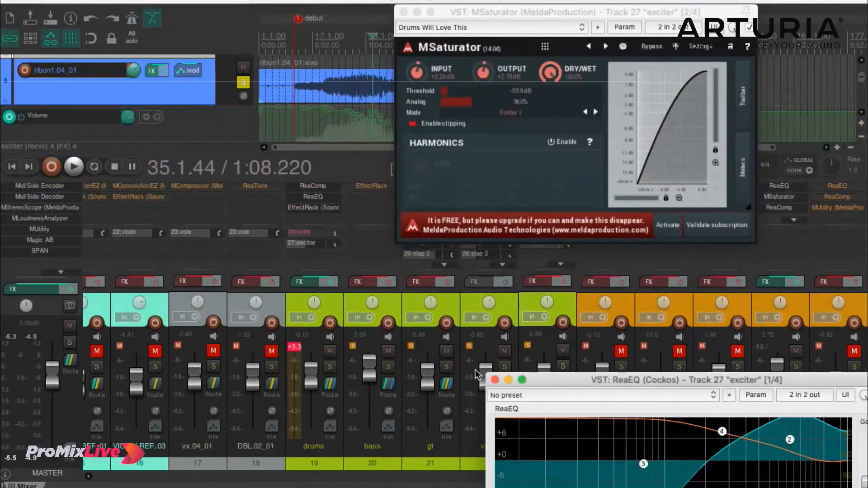
{"action": "left_click", "coordinate": [494, 379]}
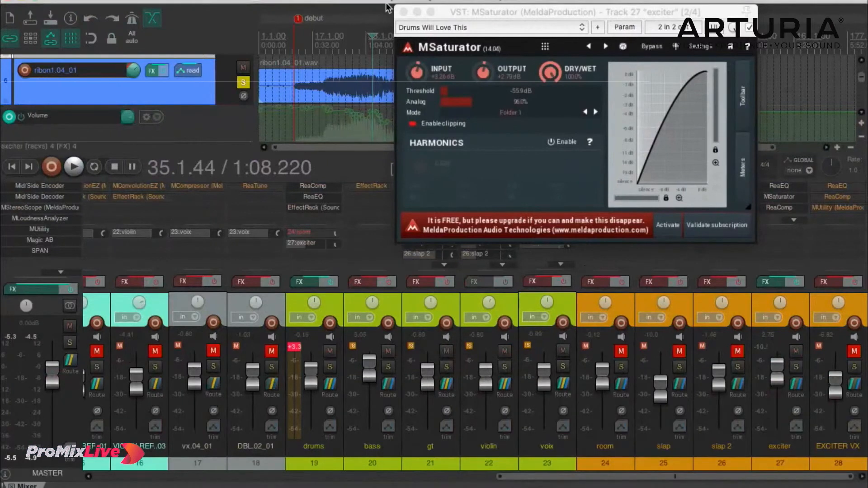
{"action": "left_click", "coordinate": [402, 12]}
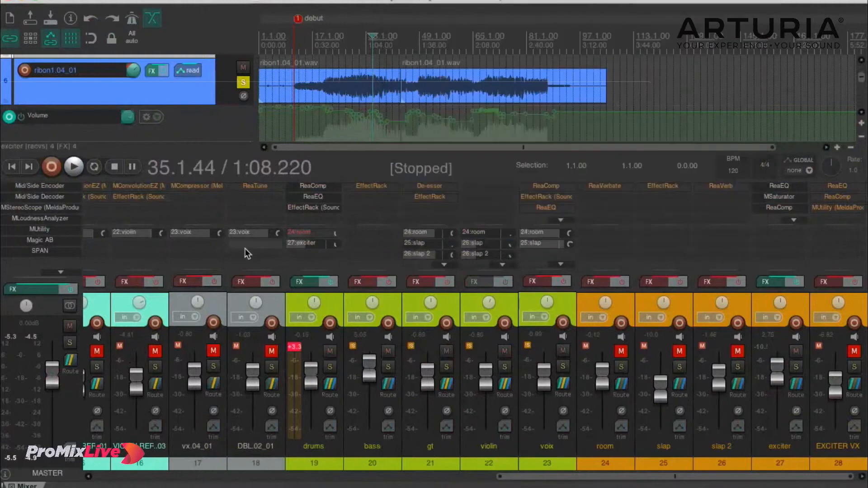
{"action": "left_click", "coordinate": [291, 348]}
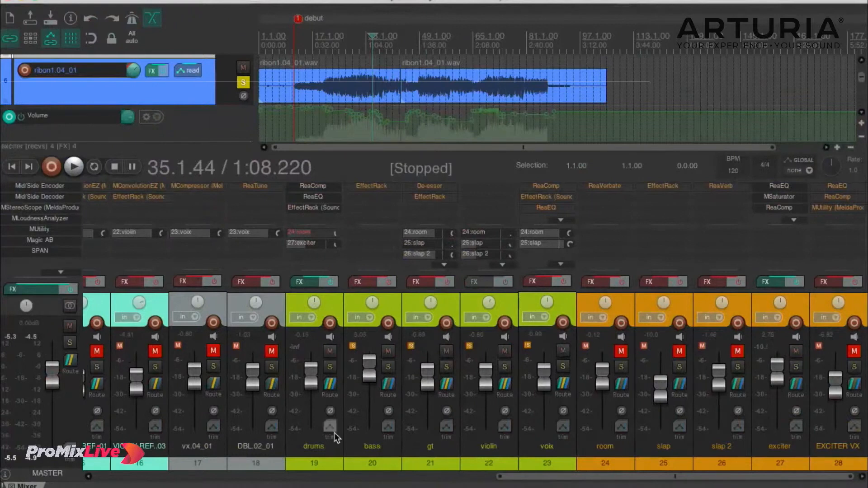
Play the soloed drum tracks and look through the mixer from the source tracks to the buses and effect returns.
{"action": "scroll", "coordinate": [353, 475], "scroll_direction": "left", "scroll_amount": 10}
{"action": "key", "text": "space"}
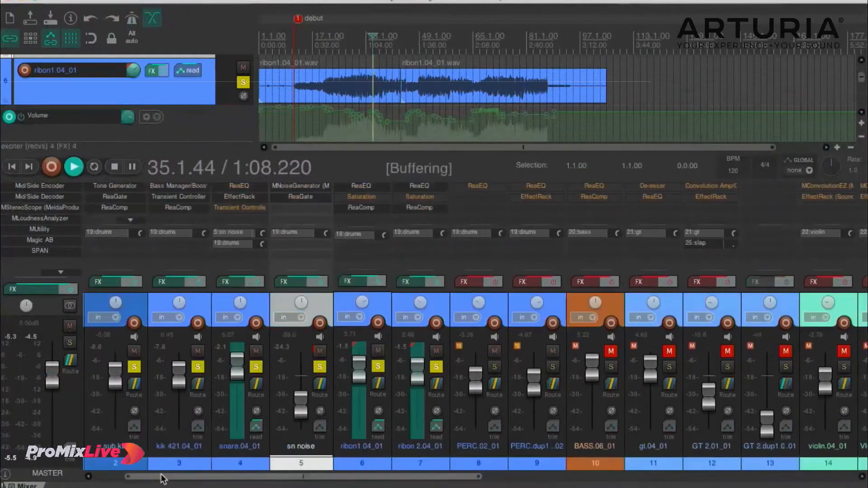
{"action": "left_click_drag", "start_coordinate": [266, 482], "coordinate": [452, 483]}
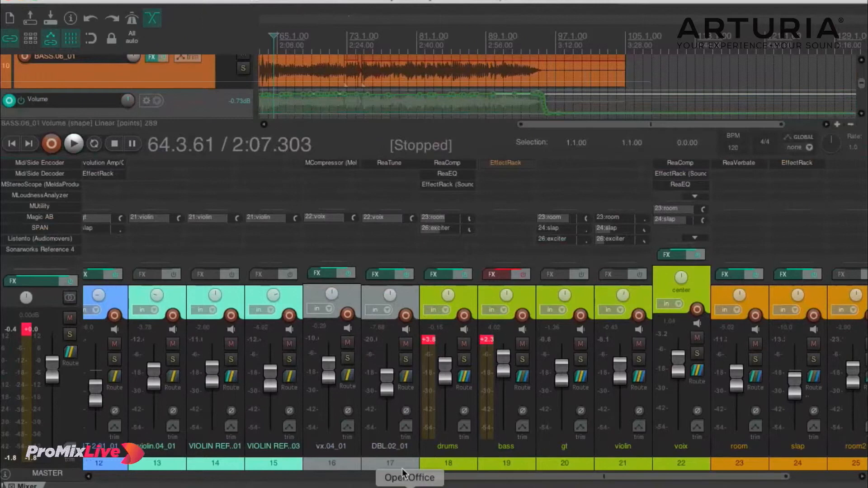
{"action": "mouse_move", "coordinate": [418, 477]}
{"action": "left_mouse_down"}
{"action": "mouse_move", "coordinate": [442, 481]}
{"action": "mouse_move", "coordinate": [420, 483]}
{"action": "left_mouse_up"}
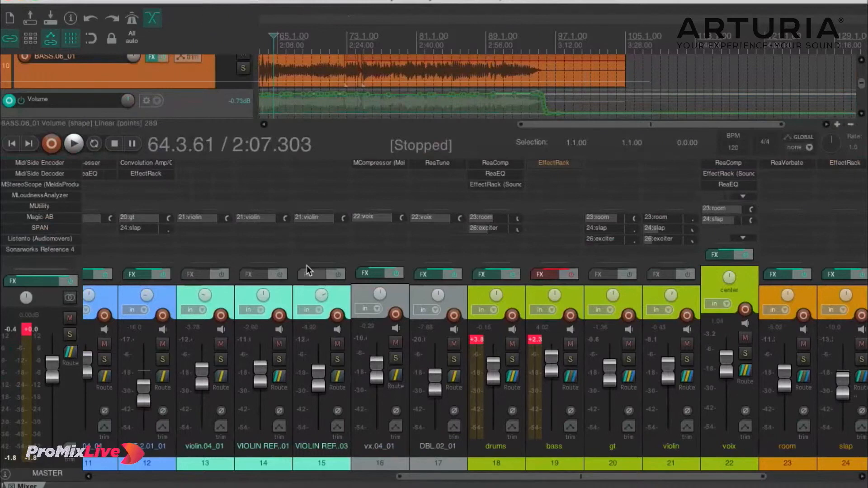
Show the performance meter, start adding an effect to the master track, and browse the plug-ins by developer Acqua.
{"action": "key", "text": "super+alt+p"}
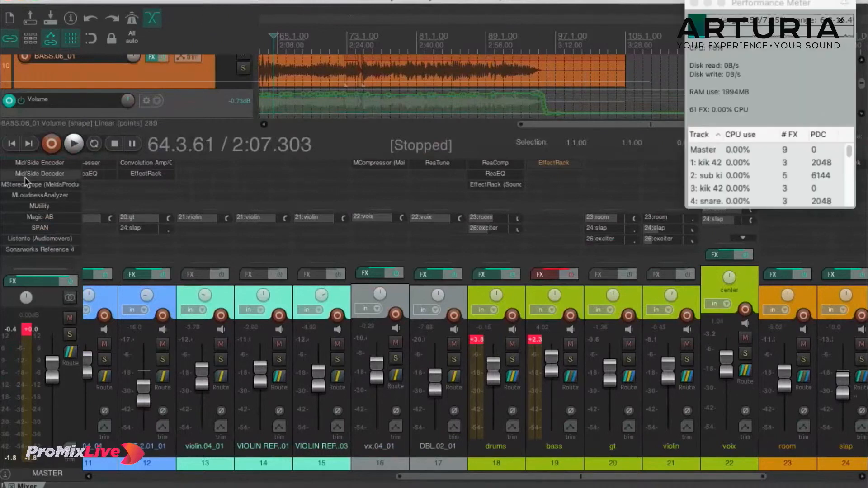
{"action": "right_click", "coordinate": [27, 182]}
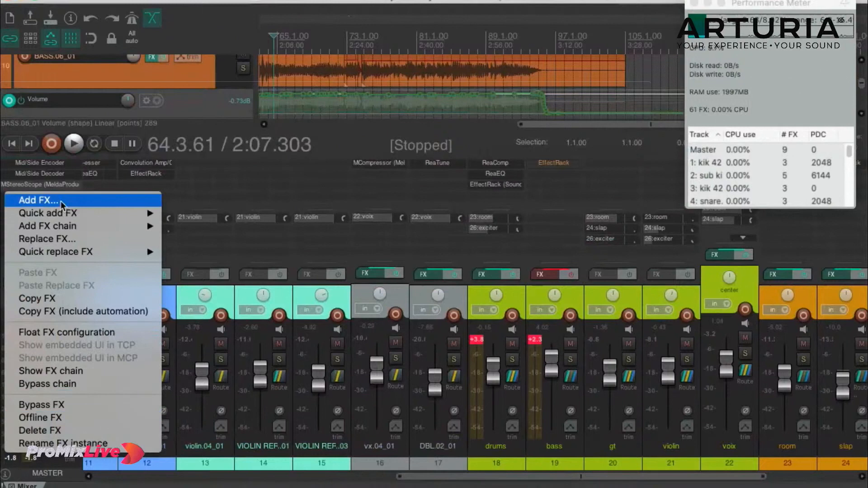
{"action": "left_click", "coordinate": [108, 199]}
{"action": "scroll", "coordinate": [67, 332], "scroll_direction": "down", "scroll_amount": 4}
{"action": "scroll", "coordinate": [67, 332], "scroll_direction": "up", "scroll_amount": 6}
{"action": "left_click", "coordinate": [64, 205]}
{"action": "scroll", "coordinate": [256, 323], "scroll_direction": "down", "scroll_amount": 10}
{"action": "scroll", "coordinate": [242, 334], "scroll_direction": "up", "scroll_amount": 4}
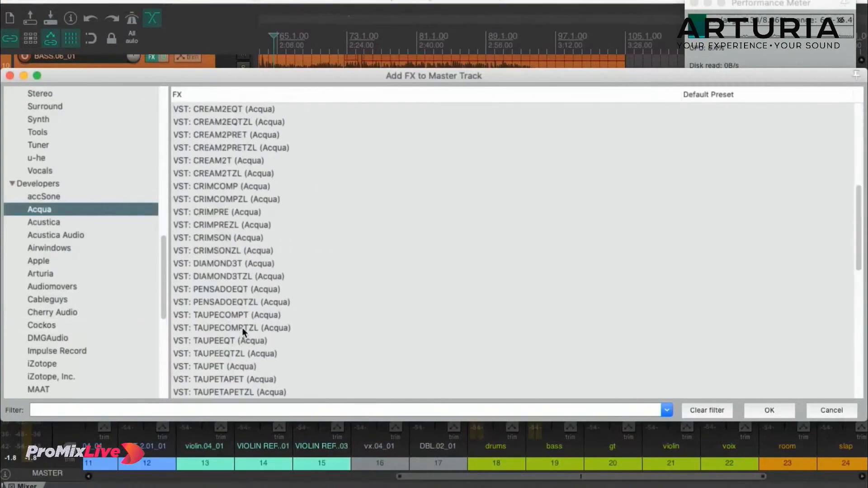
{"action": "scroll", "coordinate": [234, 296], "scroll_direction": "up", "scroll_amount": 4}
{"action": "scroll", "coordinate": [234, 298], "scroll_direction": "down", "scroll_amount": 10}
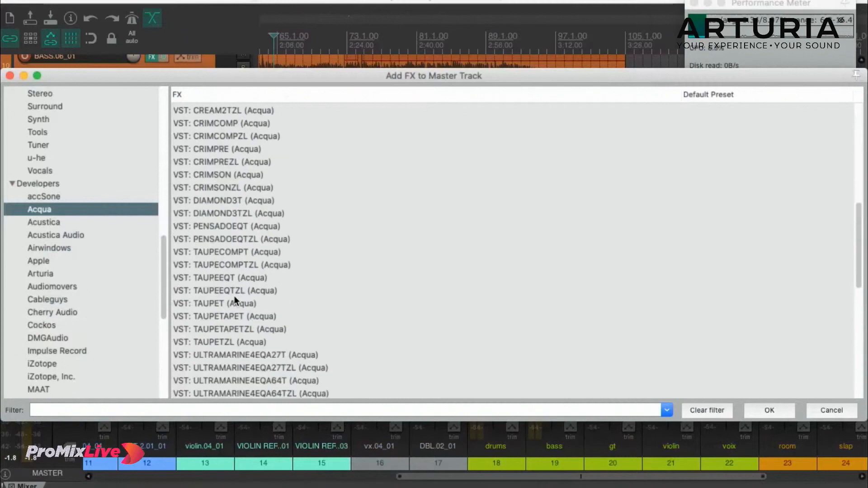
{"action": "scroll", "coordinate": [234, 299], "scroll_direction": "up", "scroll_amount": 14}
{"action": "scroll", "coordinate": [234, 295], "scroll_direction": "down", "scroll_amount": 10}
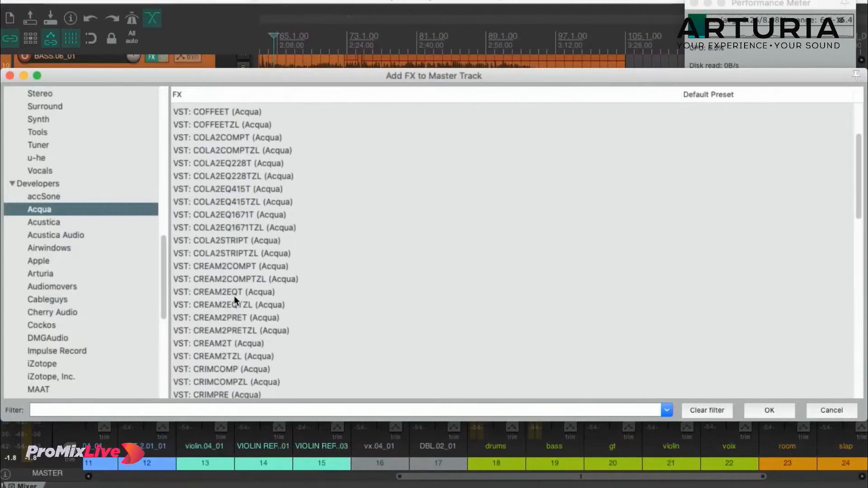
Add the PURPLE3H2T x64 equalizer from developer Acustica to the master track.
{"action": "left_click", "coordinate": [88, 222]}
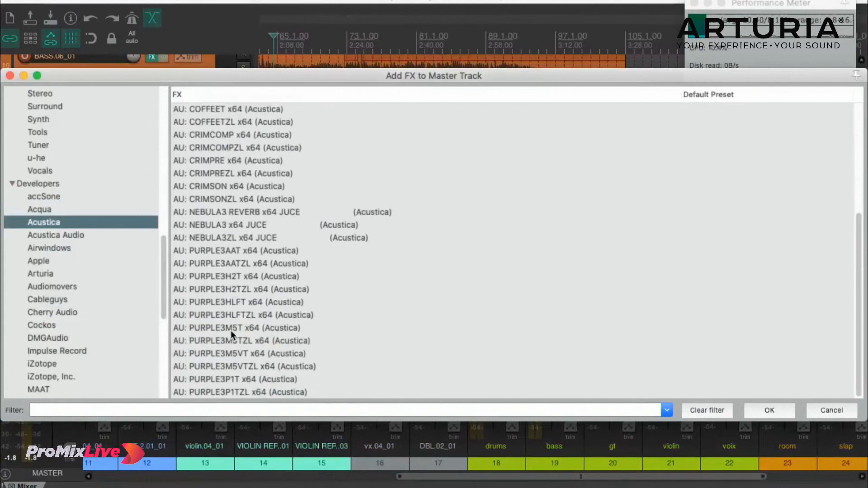
{"action": "left_click", "coordinate": [220, 277]}
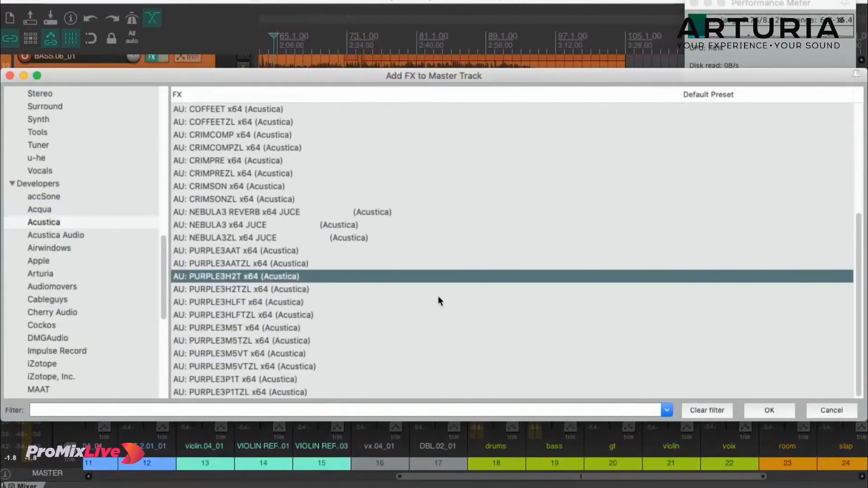
{"action": "key", "text": "Return"}
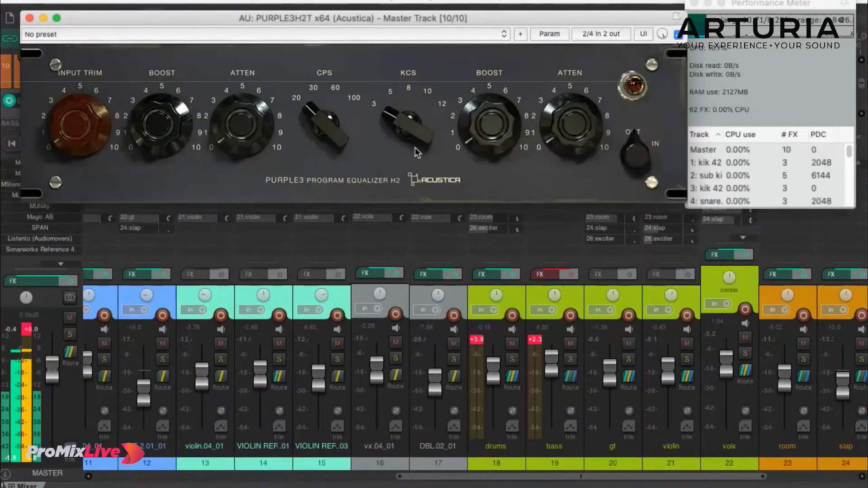
Play the full mix, switch the PURPLE3 equalizer to IN, and set its high-frequency Boost to about 1.
{"action": "key", "text": "space"}
{"action": "left_click", "coordinate": [650, 126]}
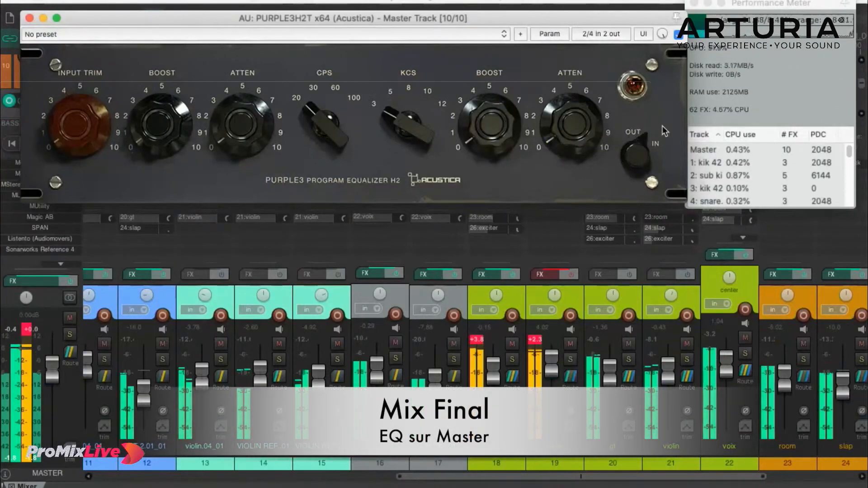
{"action": "left_click", "coordinate": [651, 154]}
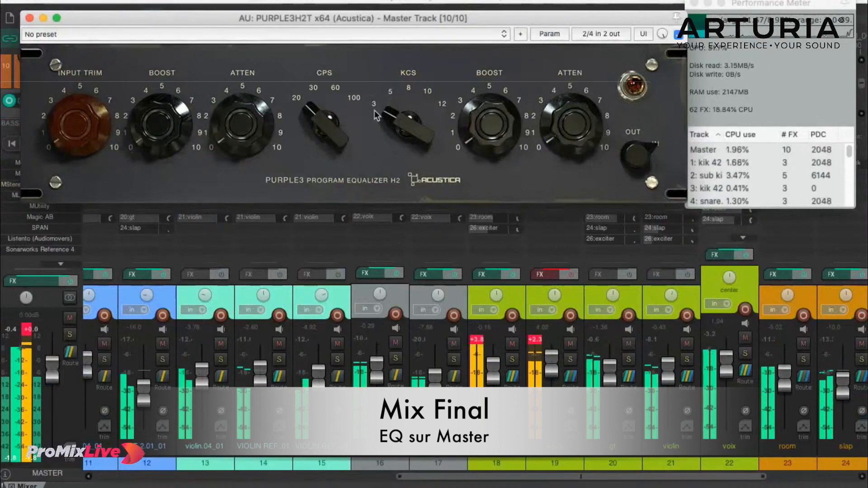
{"action": "mouse_move", "coordinate": [481, 87]}
{"action": "left_mouse_down"}
{"action": "mouse_move", "coordinate": [481, 75]}
{"action": "mouse_move", "coordinate": [483, 104]}
{"action": "left_mouse_up"}
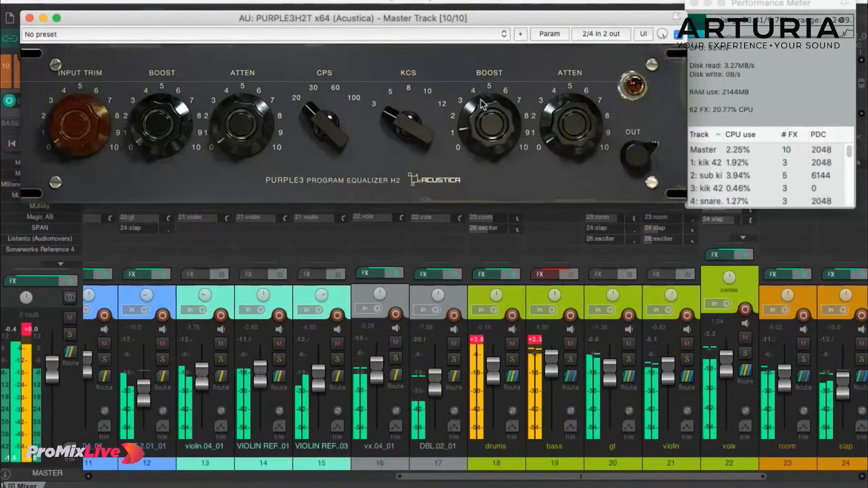
Set the equalizer's low-frequency selector to 100 CPS and turn the low Boost and Atten knobs slightly up.
{"action": "left_click_drag", "start_coordinate": [323, 115], "coordinate": [329, 37]}
{"action": "left_click_drag", "start_coordinate": [332, 113], "coordinate": [333, 80]}
{"action": "left_click_drag", "start_coordinate": [237, 120], "coordinate": [247, 151]}
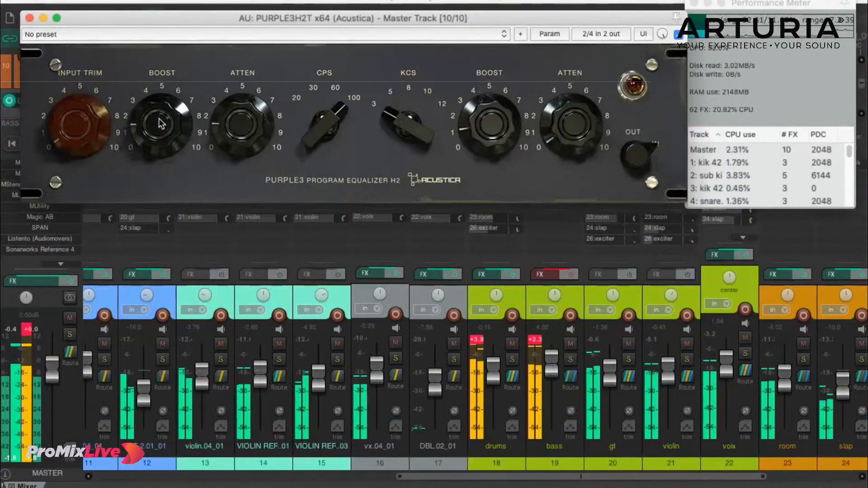
{"action": "left_click_drag", "start_coordinate": [159, 118], "coordinate": [158, 125]}
{"action": "left_click_drag", "start_coordinate": [227, 126], "coordinate": [227, 131]}
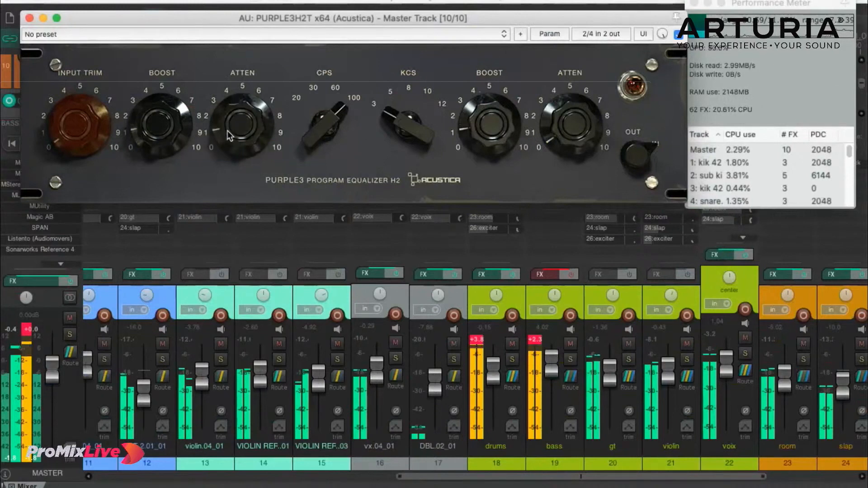
Light the equalizer's lamp and retune its low band to 30 CPS with the Atten at about 1.
{"action": "left_click_drag", "start_coordinate": [324, 122], "coordinate": [310, 142]}
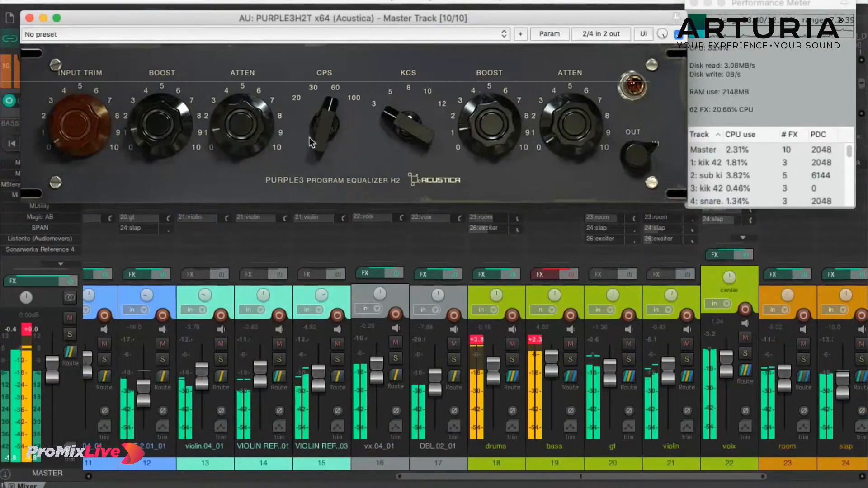
{"action": "left_click", "coordinate": [633, 88]}
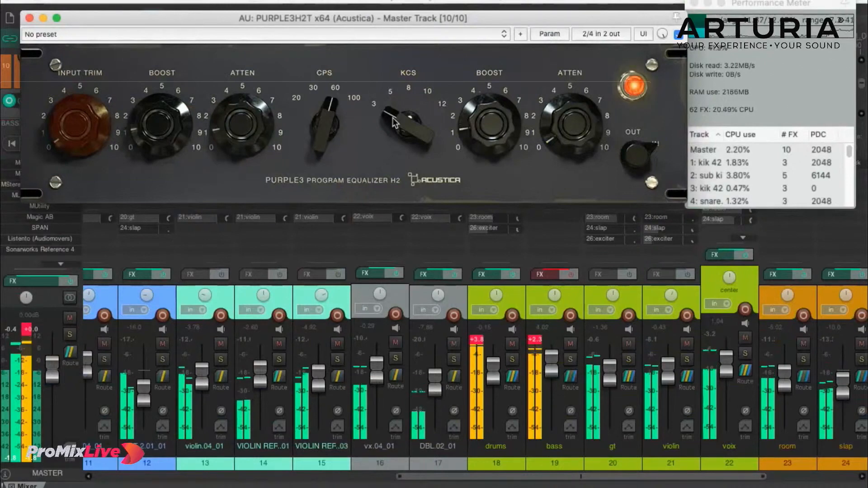
{"action": "left_click_drag", "start_coordinate": [237, 130], "coordinate": [236, 122]}
{"action": "left_click_drag", "start_coordinate": [321, 132], "coordinate": [320, 151]}
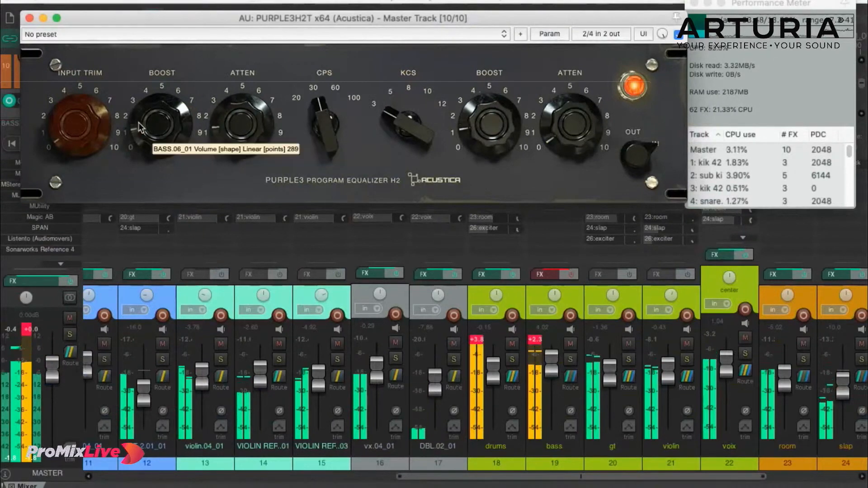
Compare the mix with the master equalizer bypassed and active, leave it active, and stop playback.
{"action": "left_click", "coordinate": [678, 37]}
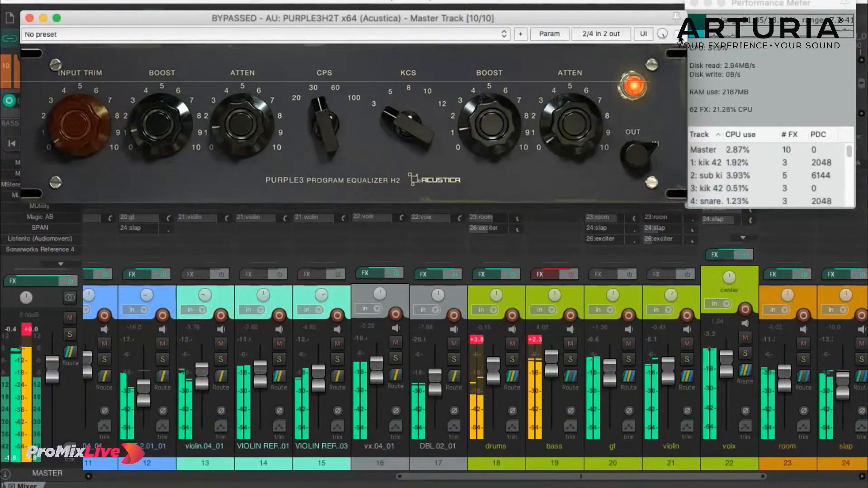
{"action": "left_click", "coordinate": [678, 36]}
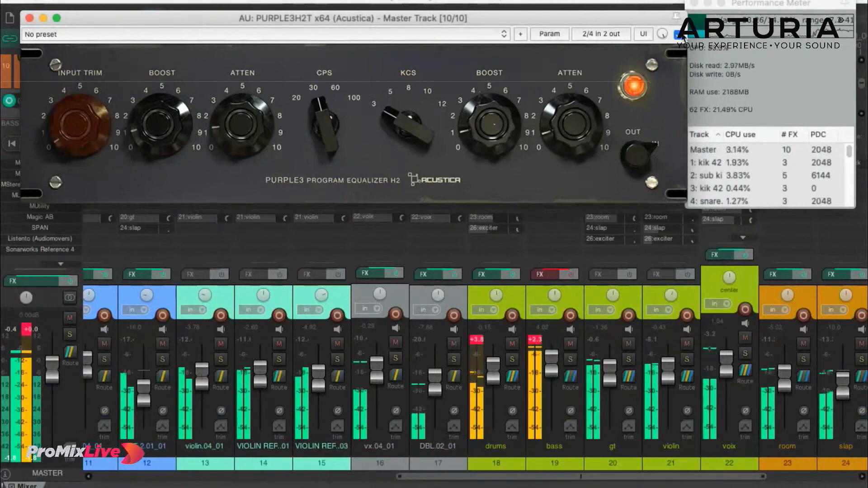
{"action": "left_click", "coordinate": [677, 35]}
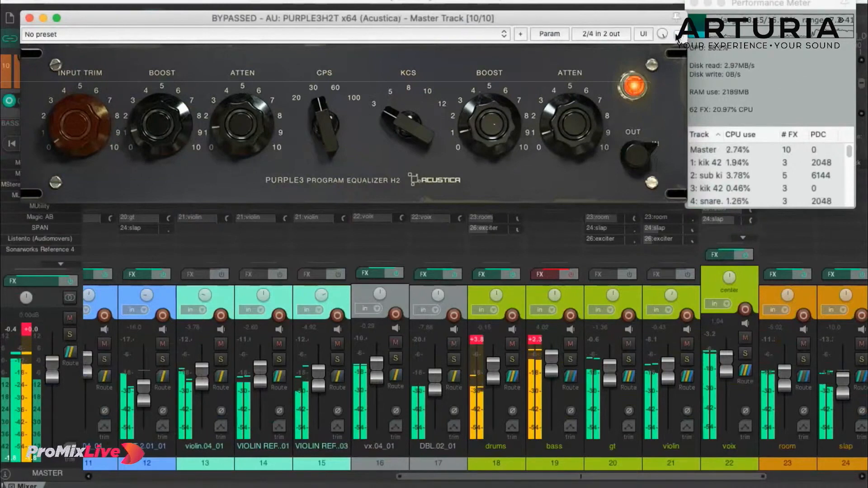
{"action": "left_click", "coordinate": [678, 35]}
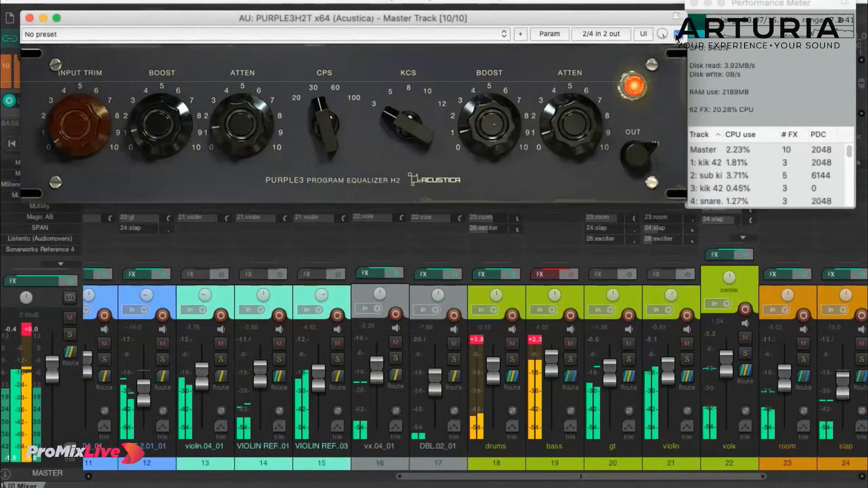
{"action": "key", "text": "space"}
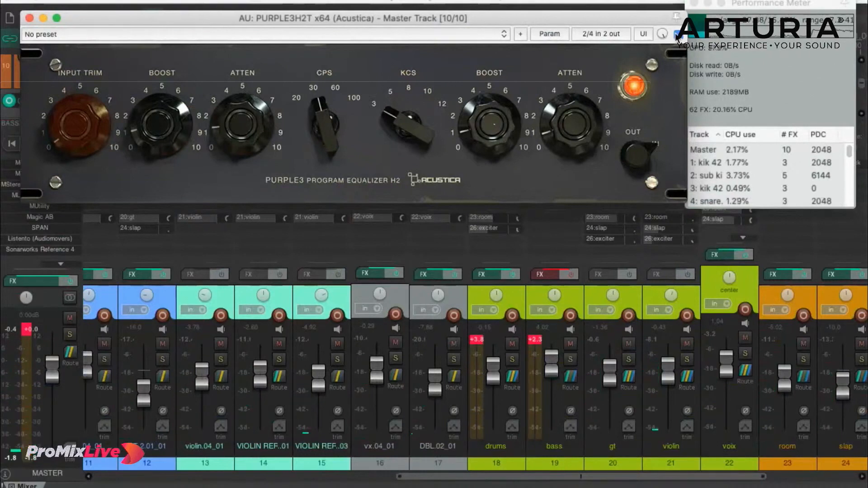
Move the equalizer window below the timeline, and play the mix from about bar 67 with the equalizer bypassed.
{"action": "left_click_drag", "start_coordinate": [511, 17], "coordinate": [562, 124]}
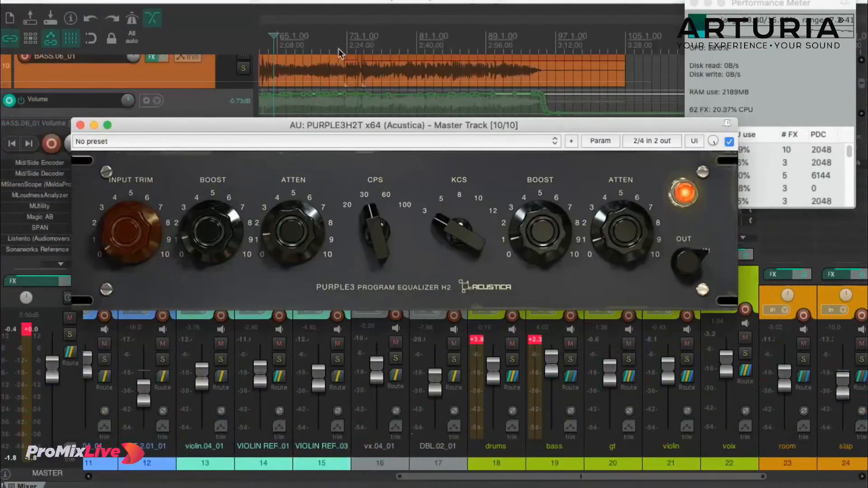
{"action": "left_click", "coordinate": [302, 41]}
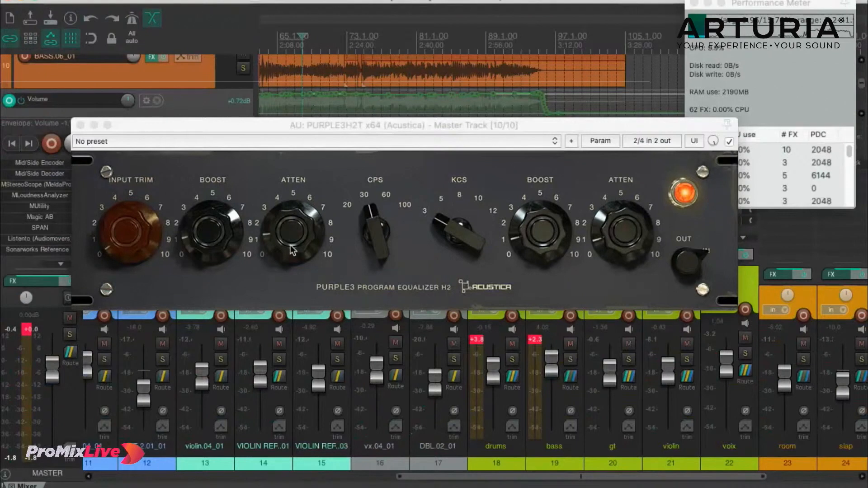
{"action": "key", "text": "space"}
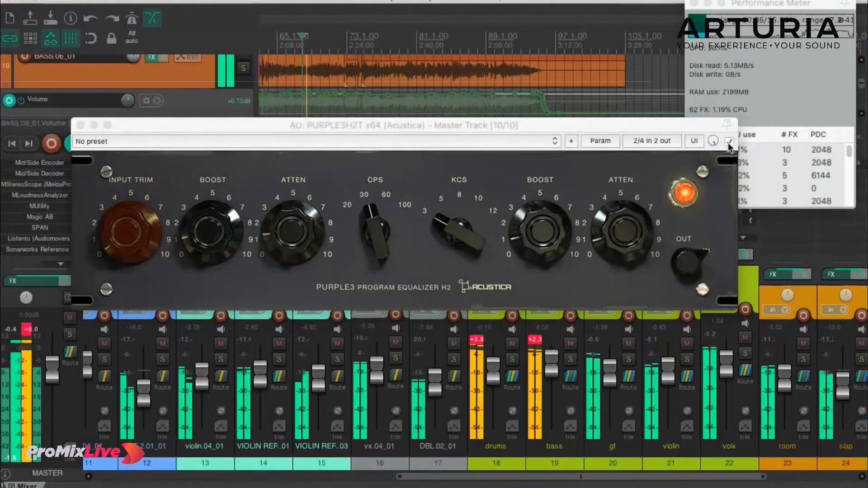
{"action": "left_click", "coordinate": [729, 142]}
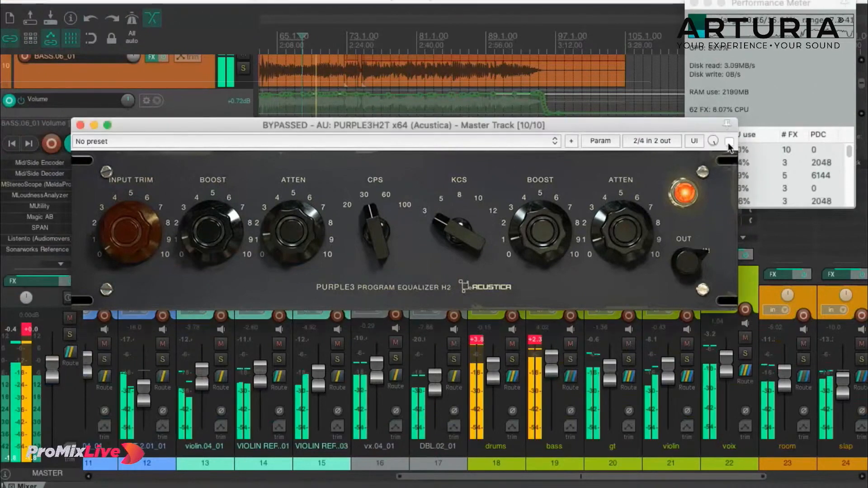
Readjust the low Atten against the bypassed sound, and set the low-frequency selector to 20 CPS before stopping playback.
{"action": "left_click_drag", "start_coordinate": [299, 245], "coordinate": [311, 244]}
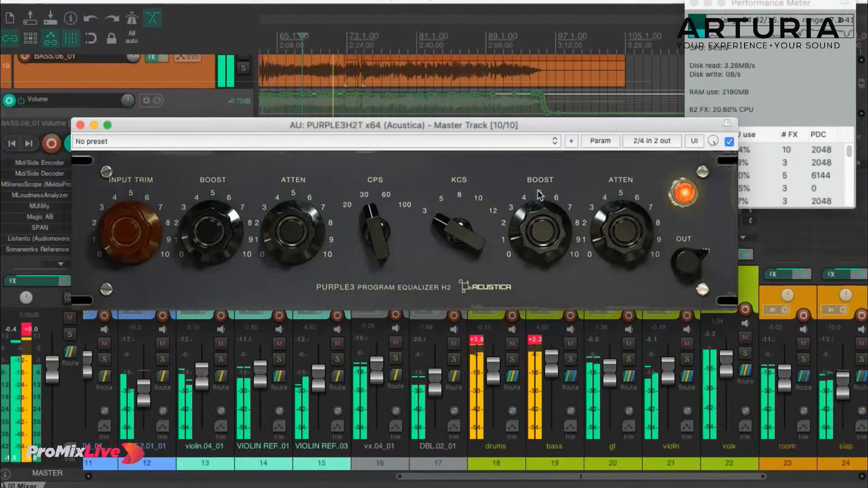
{"action": "left_click", "coordinate": [729, 142]}
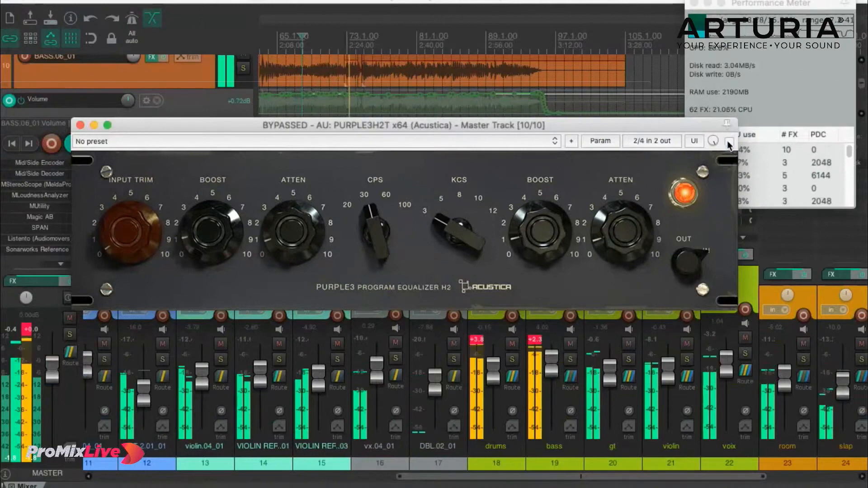
{"action": "left_click", "coordinate": [728, 141]}
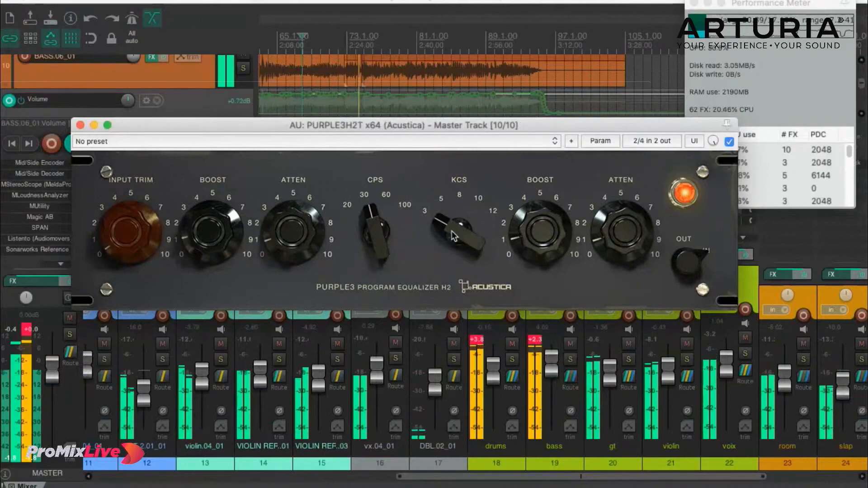
{"action": "left_click_drag", "start_coordinate": [374, 229], "coordinate": [362, 274]}
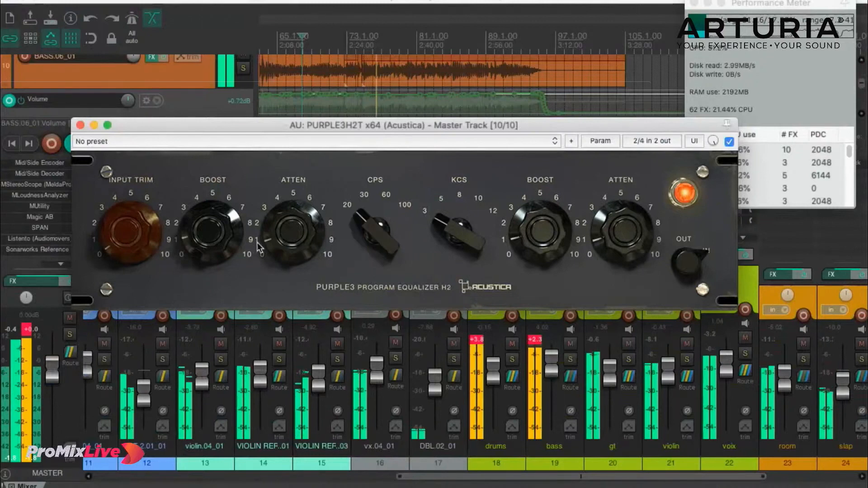
{"action": "key", "text": "space"}
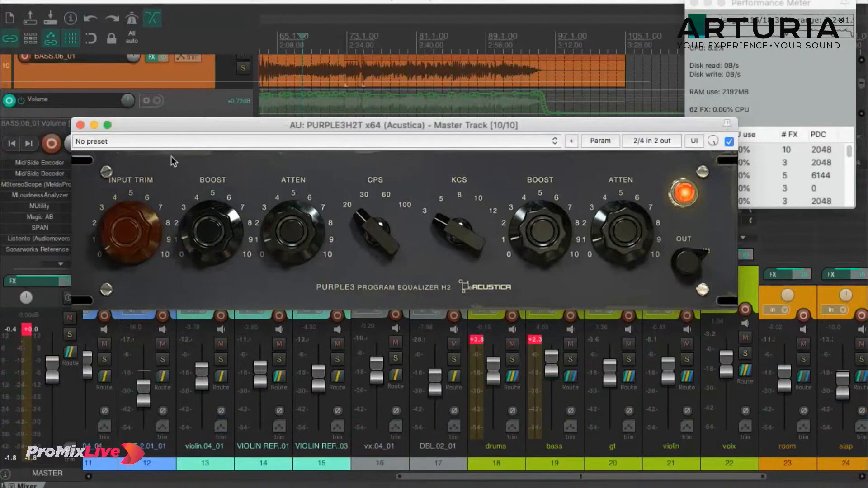
Move the equalizer window below the transport and performance meter, and compare the mix with the equalizer bypassed and active.
{"action": "mouse_move", "coordinate": [182, 123]}
{"action": "left_mouse_down"}
{"action": "mouse_move", "coordinate": [181, 102]}
{"action": "mouse_move", "coordinate": [194, 113]}
{"action": "left_mouse_up"}
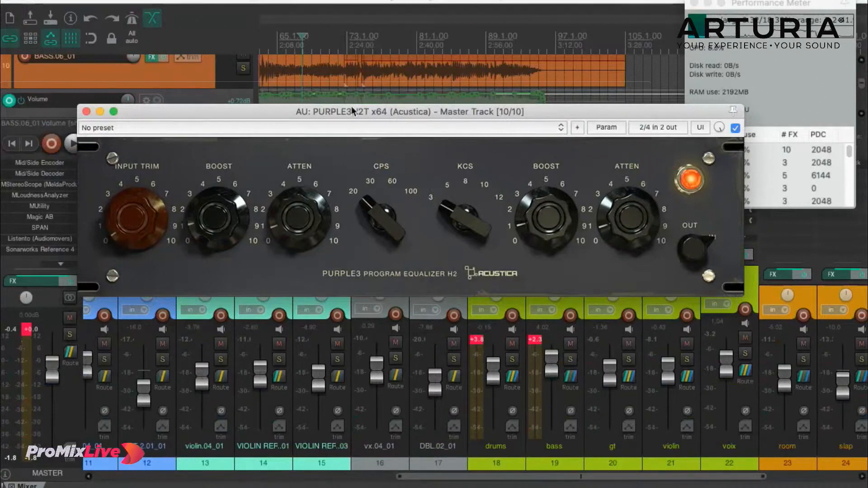
{"action": "left_click_drag", "start_coordinate": [353, 111], "coordinate": [387, 111]}
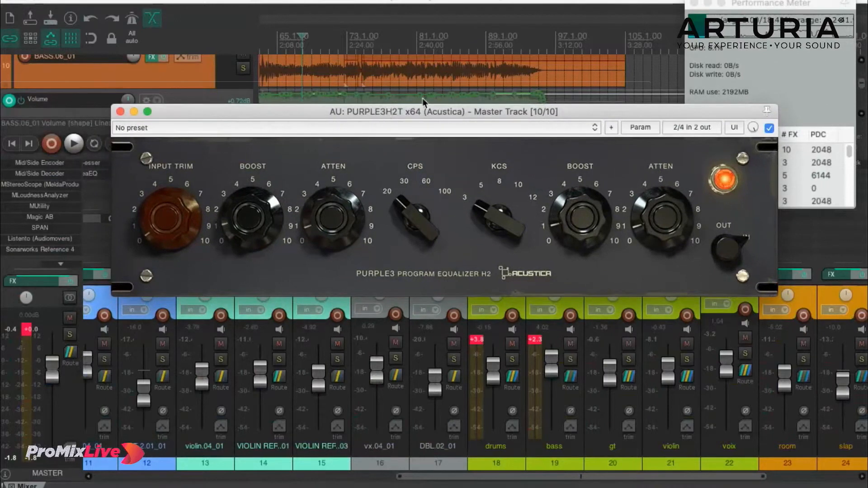
{"action": "left_click_drag", "start_coordinate": [428, 113], "coordinate": [467, 174]}
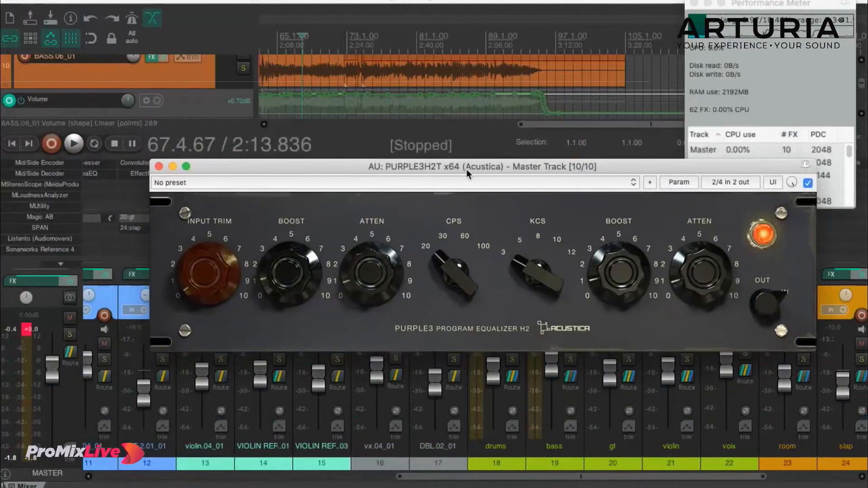
{"action": "left_click", "coordinate": [807, 183]}
{"action": "key", "text": "space"}
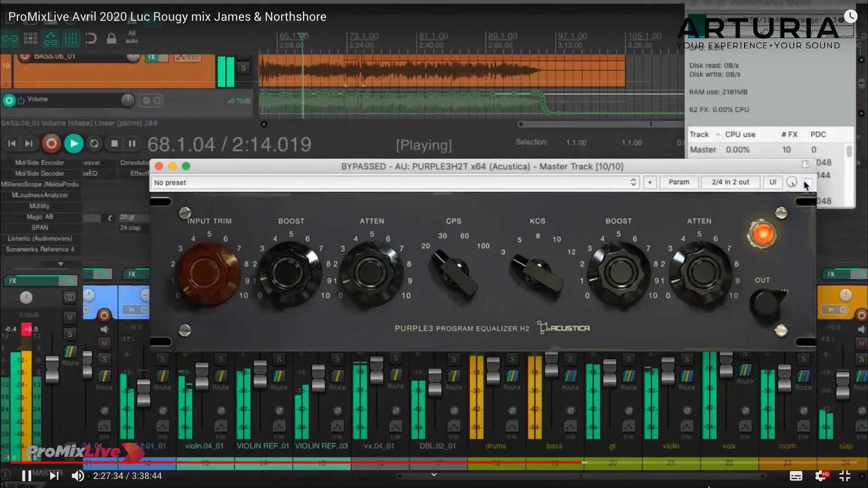
{"action": "left_click_drag", "start_coordinate": [803, 168], "coordinate": [802, 218]}
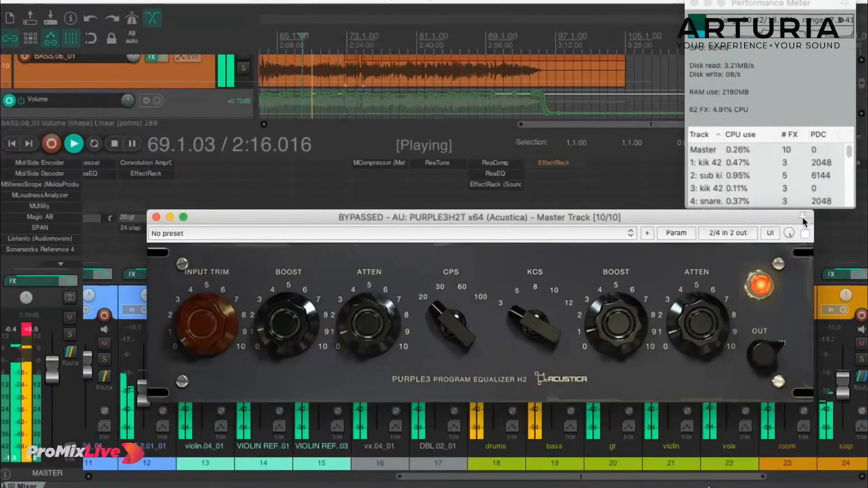
{"action": "left_click", "coordinate": [804, 234]}
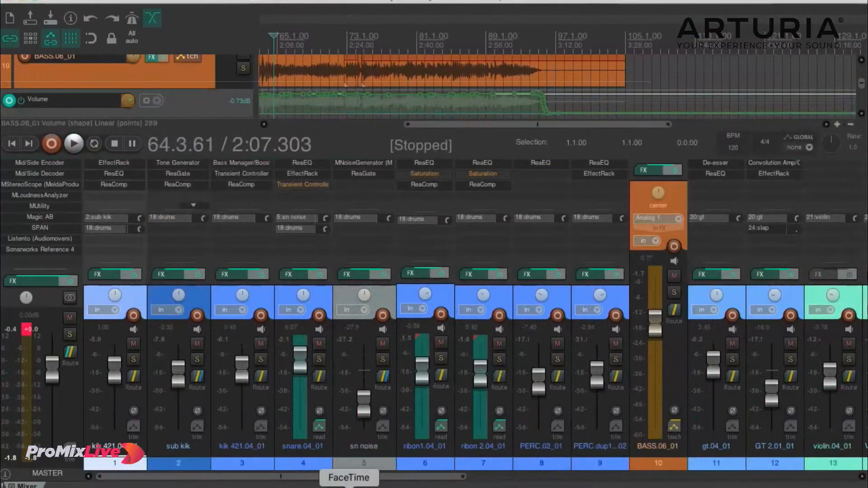
Bring the mixer channels from the bass track to the drums bus into view.
{"action": "left_click_drag", "start_coordinate": [333, 479], "coordinate": [492, 483]}
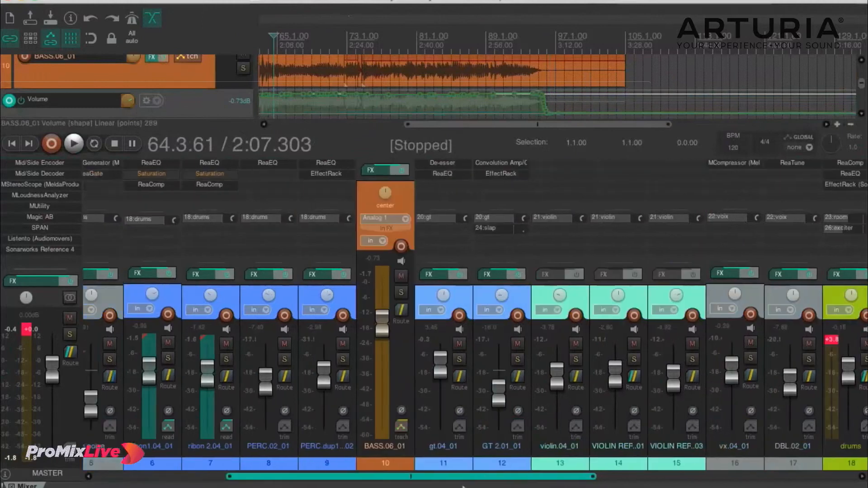